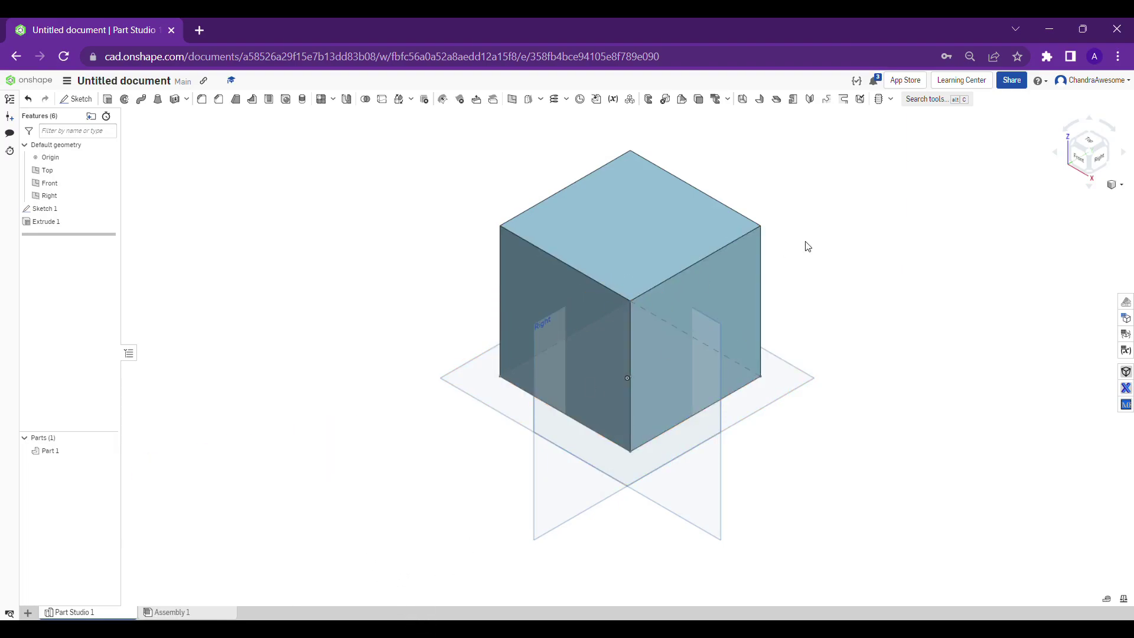
# - Apply an equal-distance chamfer of 0.5 in to the cube's edge between the top and right faces
pyautogui.scroll(5, 808, 246)
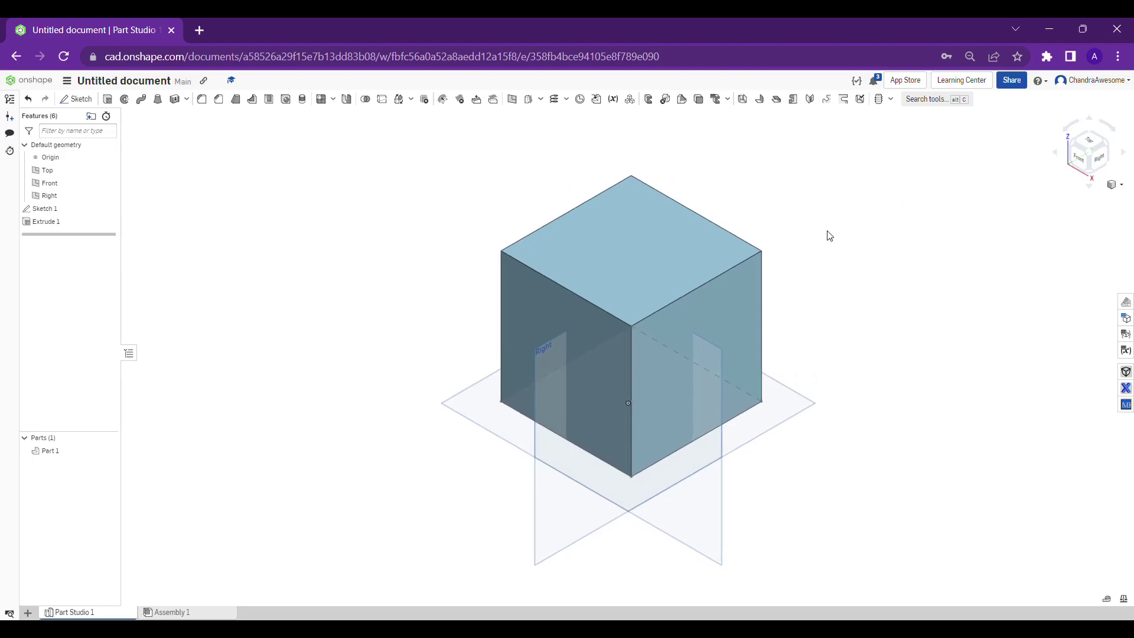
pyautogui.scroll(-2, 830, 258)
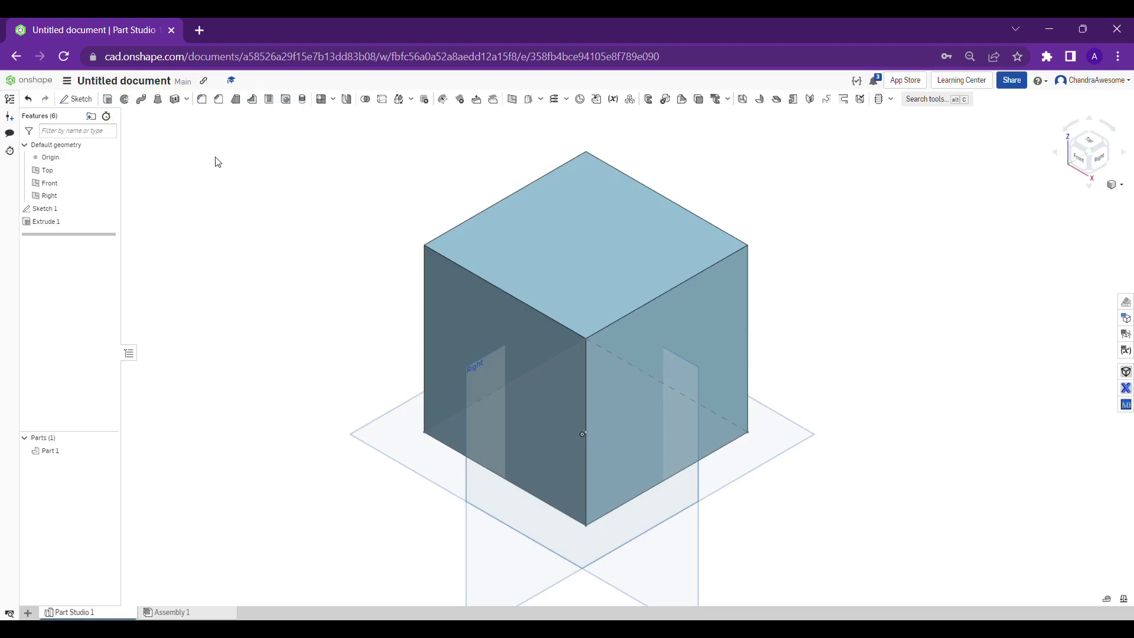
pyautogui.click(223, 102)
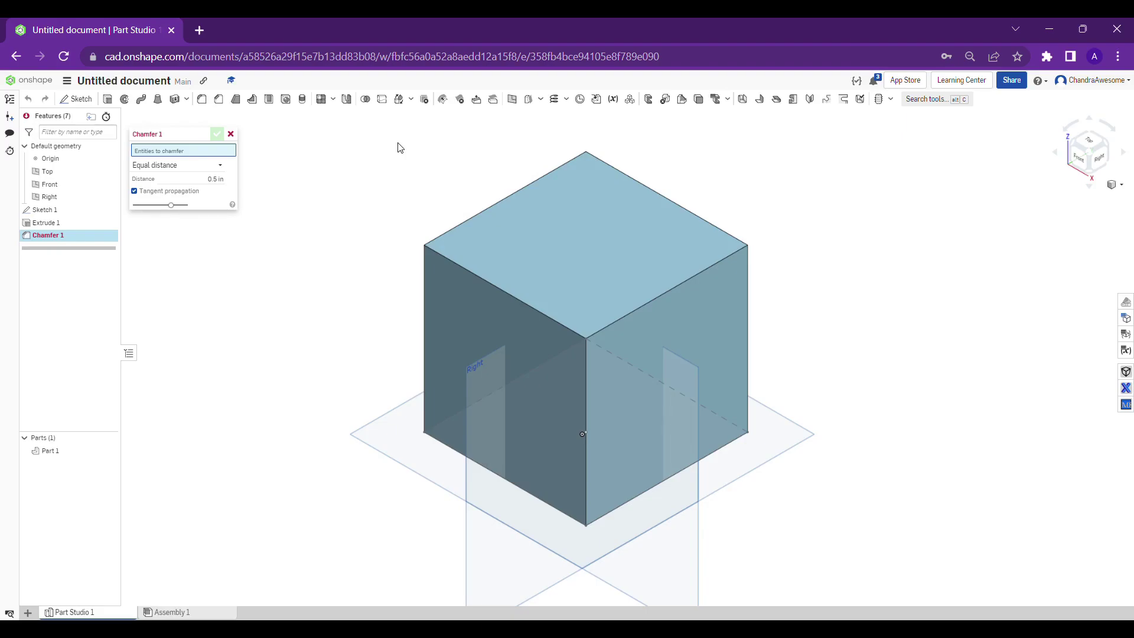
pyautogui.moveTo(368, 316); pyautogui.dragTo(353, 329, button='middle')
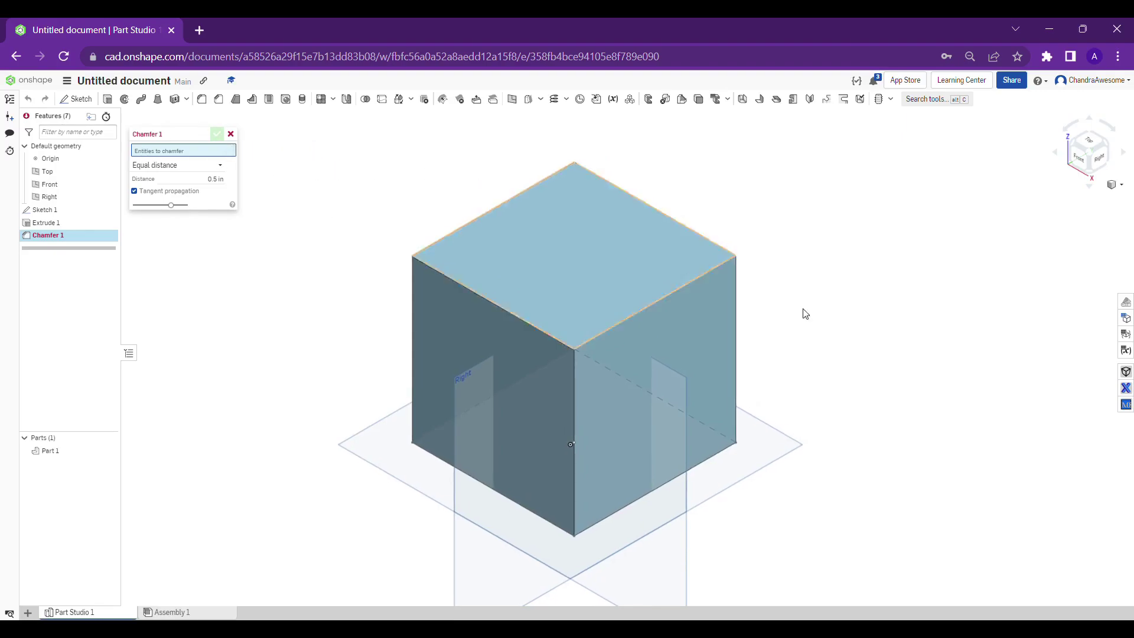
pyautogui.click(610, 329)
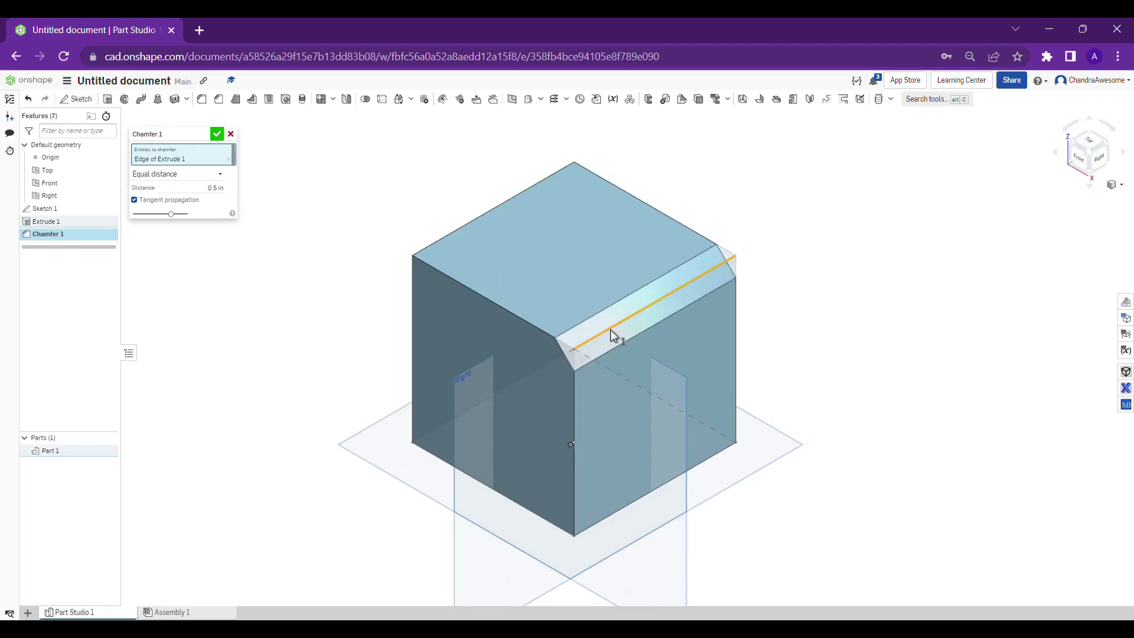
# - Examine the chamfer preview along the cube's top edge from close up and from several angles
pyautogui.scroll(3, 590, 366)
pyautogui.moveTo(590, 367); pyautogui.dragTo(620, 325, button='right')
pyautogui.scroll(-3, 612, 332)
pyautogui.scroll(4, 629, 323)
pyautogui.scroll(-2, 620, 325)
pyautogui.scroll(-3, 621, 325)
pyautogui.scroll(3, 714, 294)
pyautogui.moveTo(714, 294)
pyautogui.mouseDown(button='right')
pyautogui.moveTo(744, 268)
pyautogui.moveTo(726, 287)
pyautogui.moveTo(729, 256)
pyautogui.moveTo(706, 273)
pyautogui.mouseUp(button='right')
pyautogui.scroll(-4, 729, 293)
pyautogui.scroll(4, 592, 341)
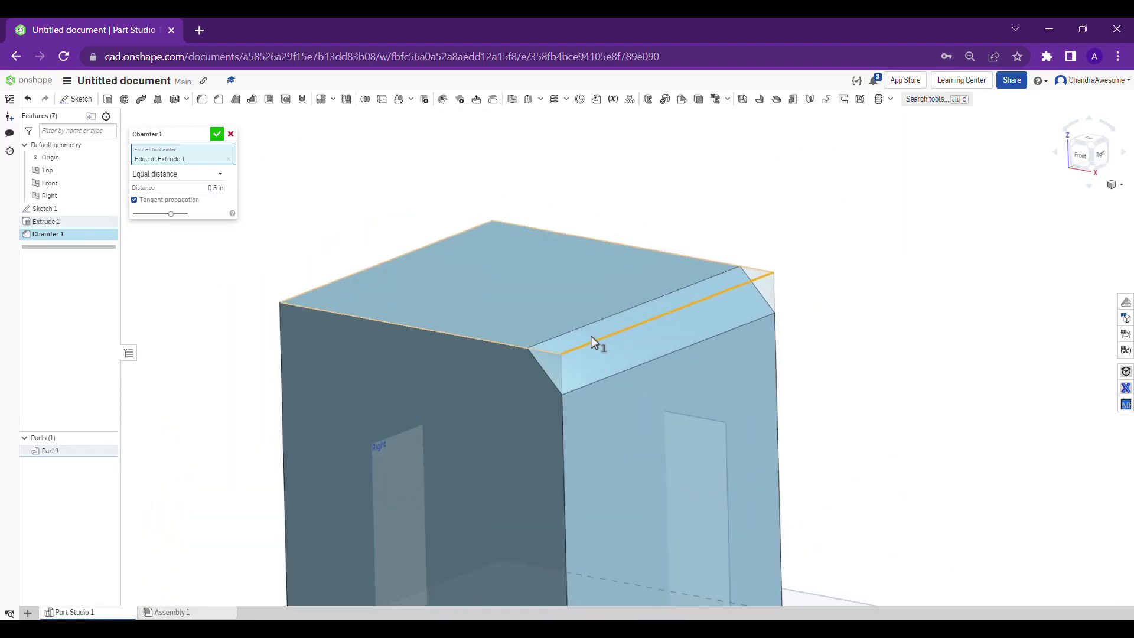
pyautogui.scroll(4, 634, 295)
pyautogui.moveTo(634, 295); pyautogui.dragTo(671, 291, button='right')
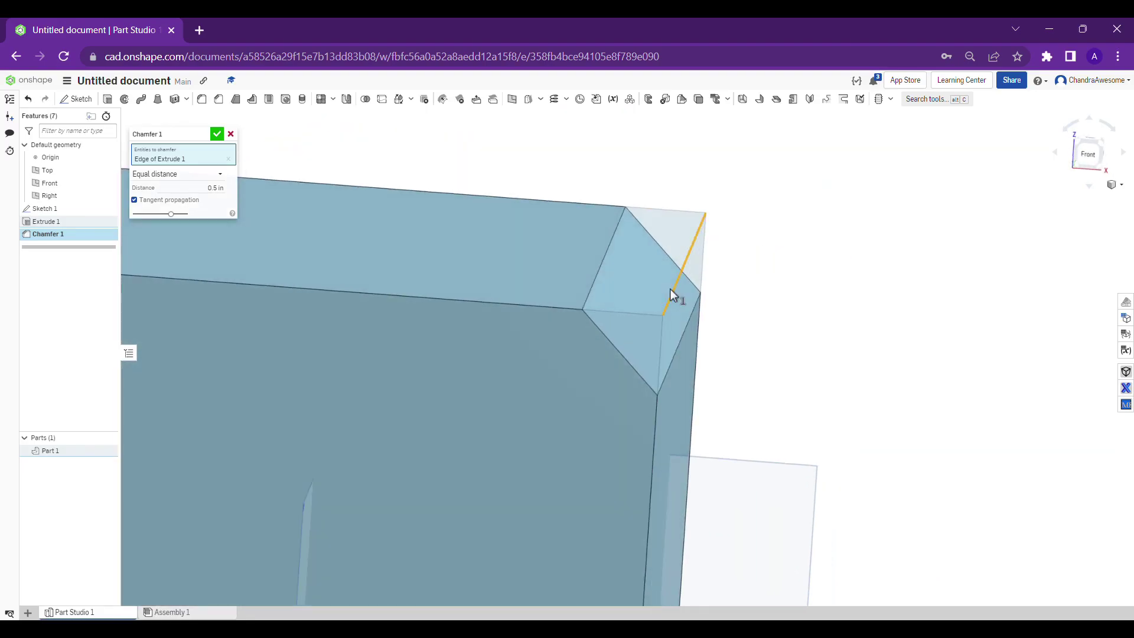
pyautogui.scroll(-4, 670, 289)
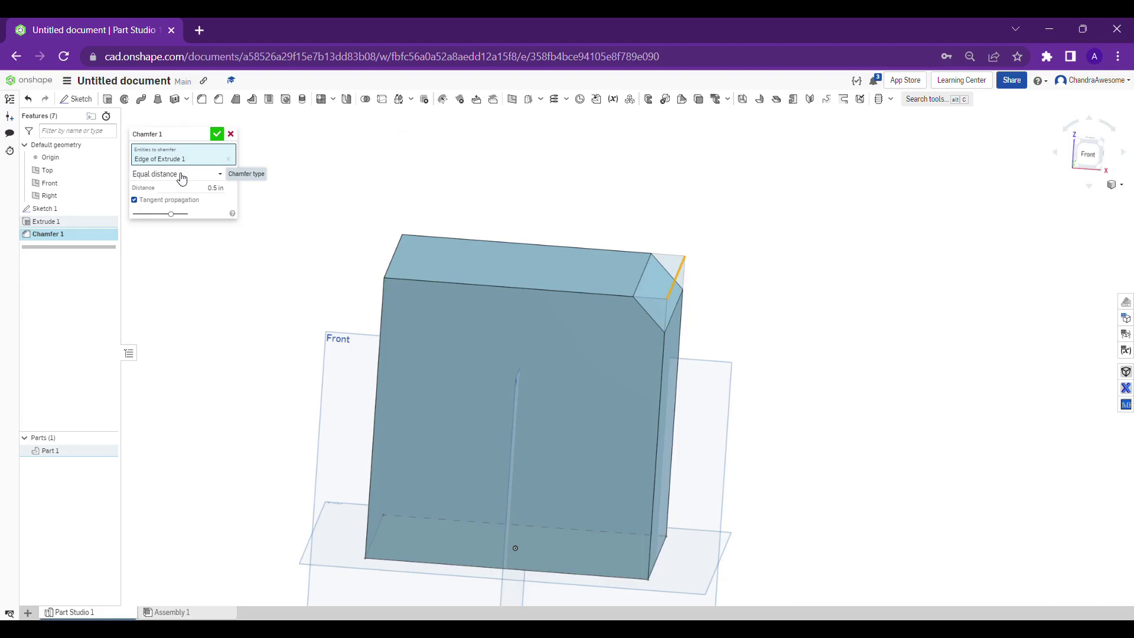
# - Set the equal-distance chamfer's distance to 1.8 in and inspect its profile from the front
pyautogui.click(193, 195)
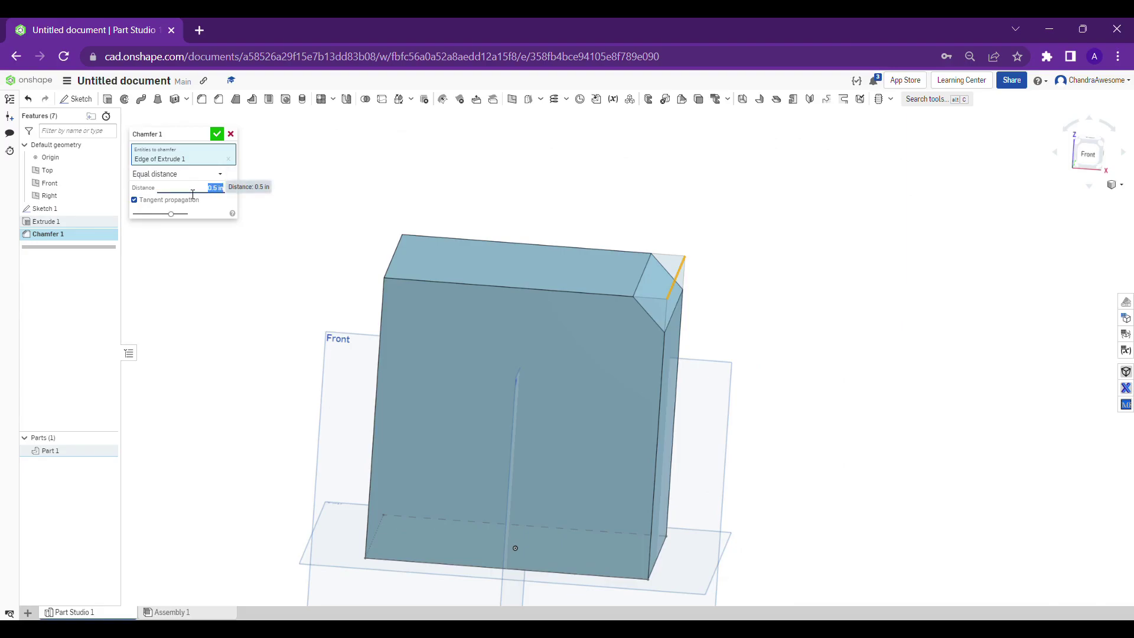
pyautogui.scroll(11, 192, 194)
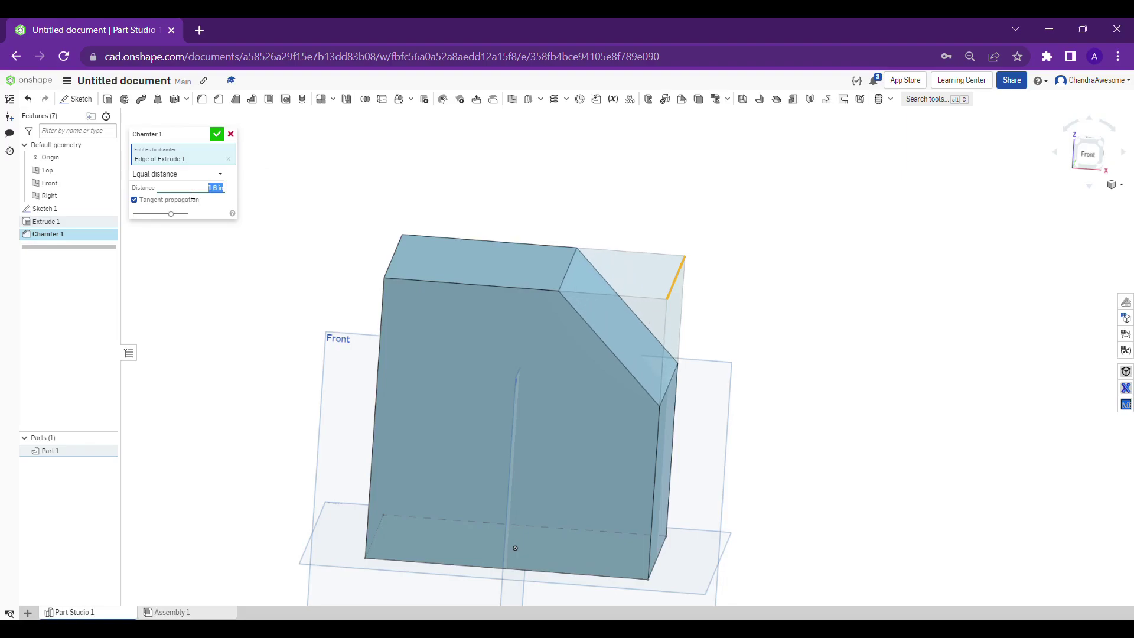
pyautogui.moveTo(841, 237)
pyautogui.mouseDown(button='right')
pyautogui.moveTo(847, 229)
pyautogui.moveTo(830, 238)
pyautogui.mouseUp(button='right')
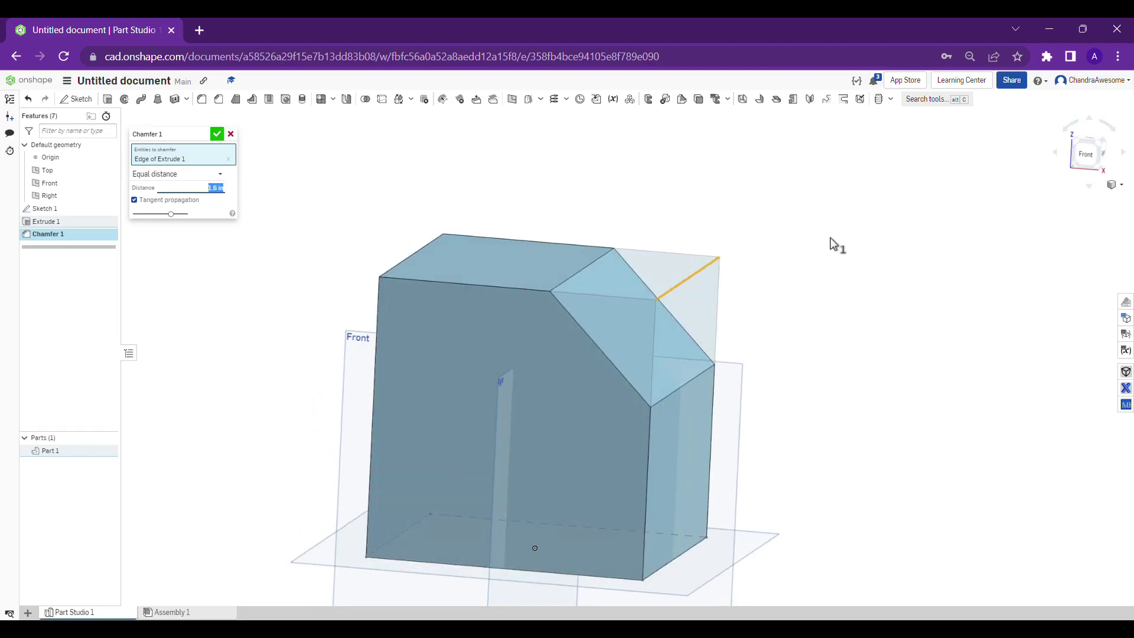
pyautogui.moveTo(1056, 174); pyautogui.dragTo(944, 200, button='right')
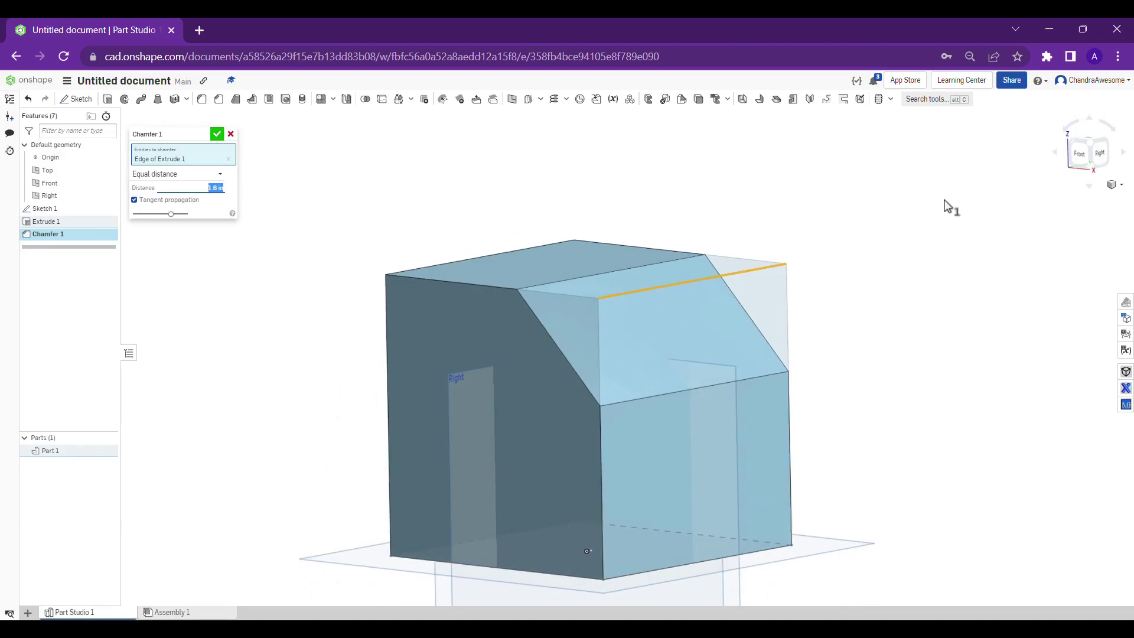
pyautogui.click(1080, 155)
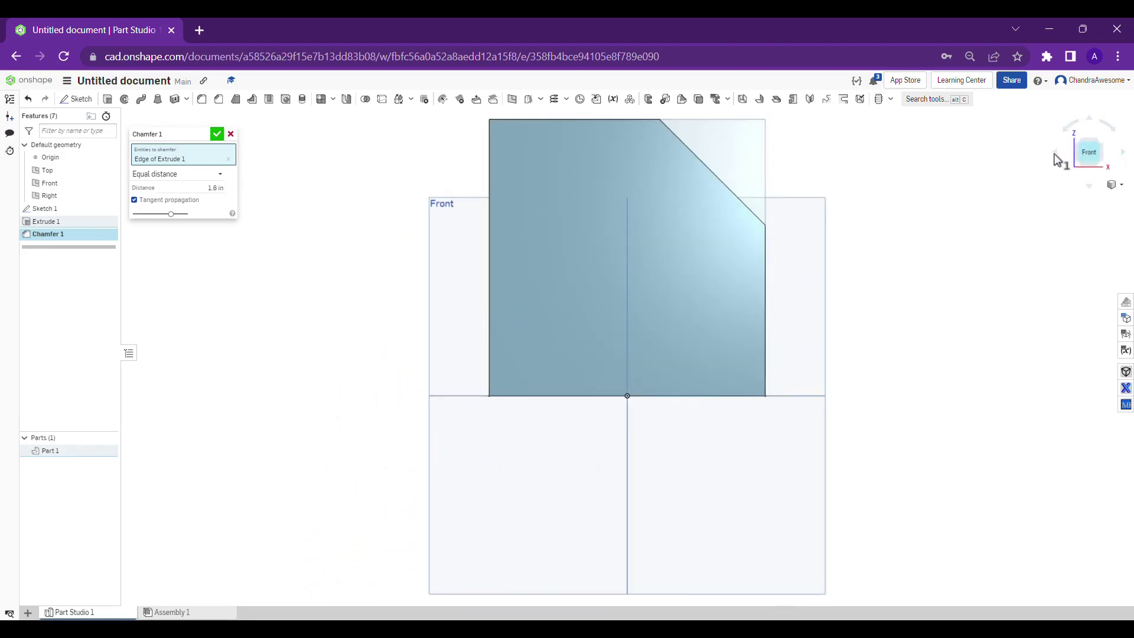
pyautogui.scroll(3, 827, 266)
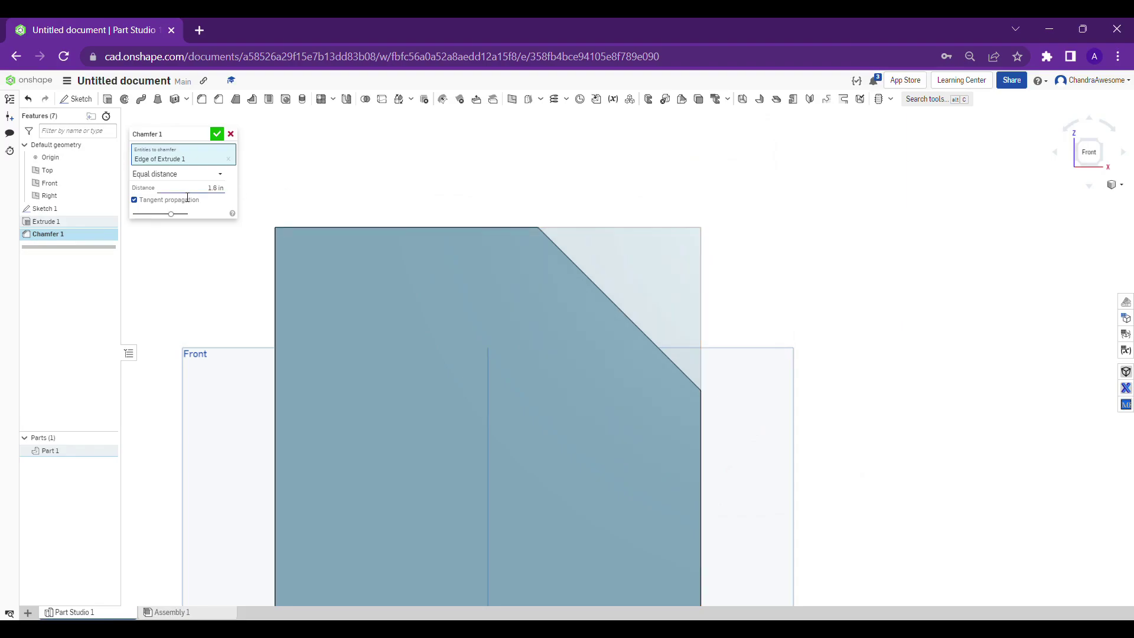
pyautogui.scroll(-2, 774, 208)
pyautogui.moveTo(783, 207); pyautogui.dragTo(753, 214, button='right')
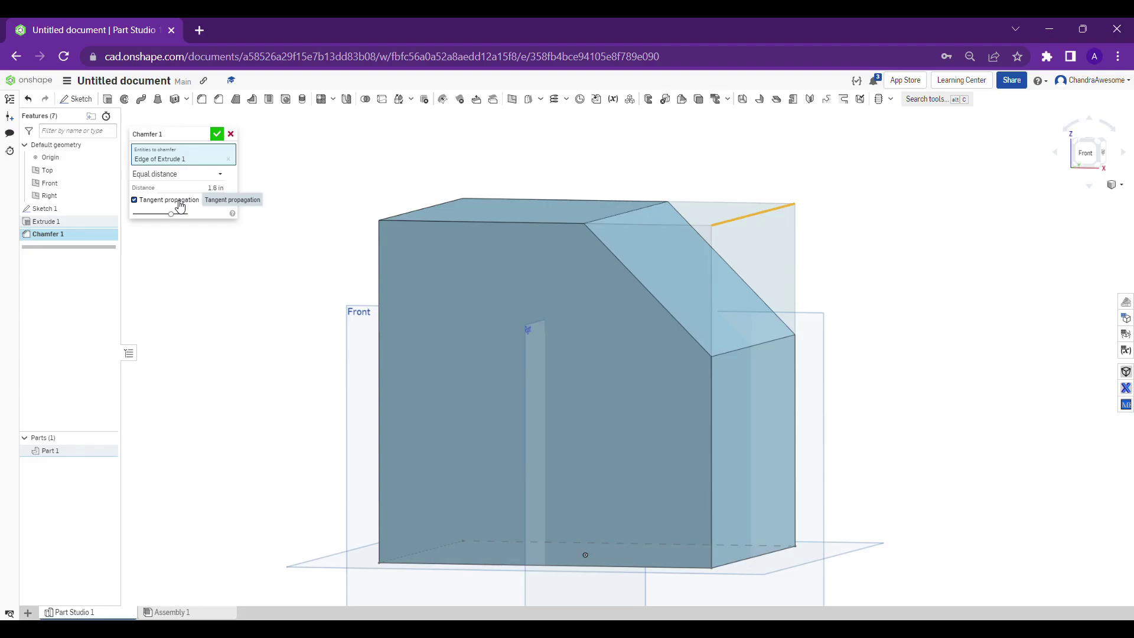
# - Change the chamfer type to Two distances and set Distance 1 to 0.5 in
pyautogui.click(201, 174)
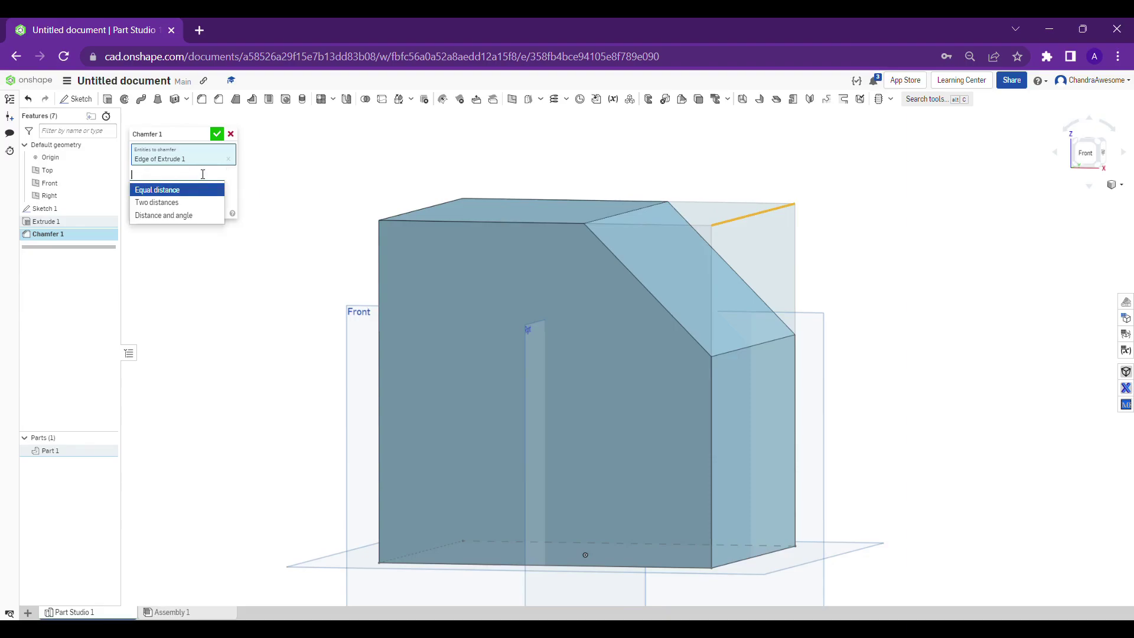
pyautogui.click(205, 204)
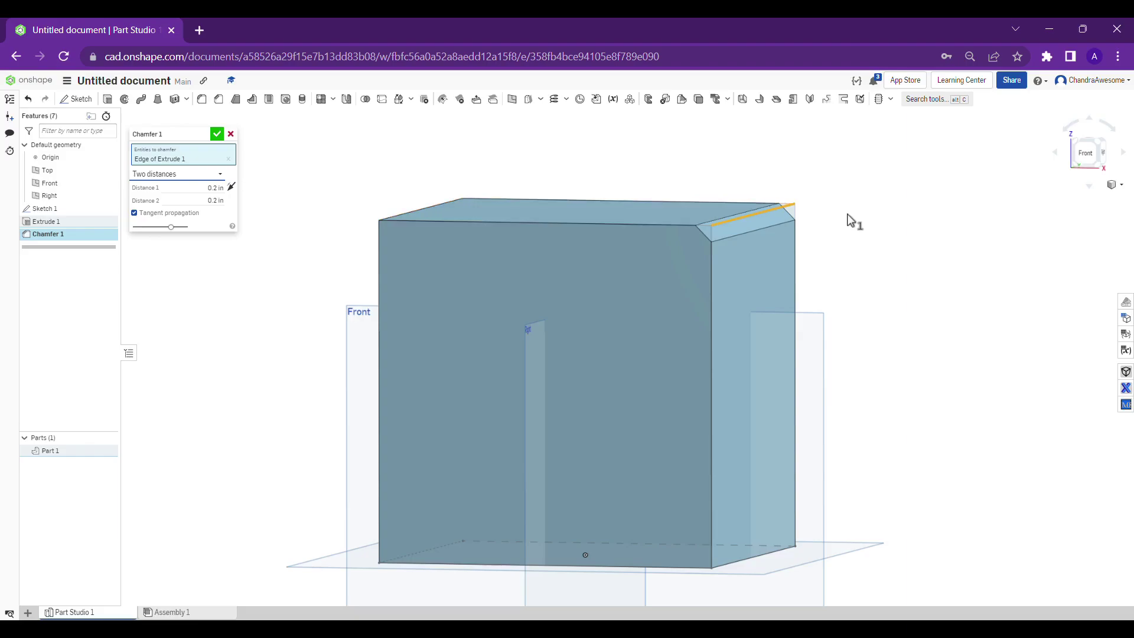
pyautogui.scroll(5, 818, 204)
pyautogui.moveTo(815, 197)
pyautogui.mouseDown(button='right')
pyautogui.moveTo(831, 192)
pyautogui.moveTo(790, 193)
pyautogui.moveTo(808, 204)
pyautogui.mouseUp(button='right')
pyautogui.scroll(-4, 810, 204)
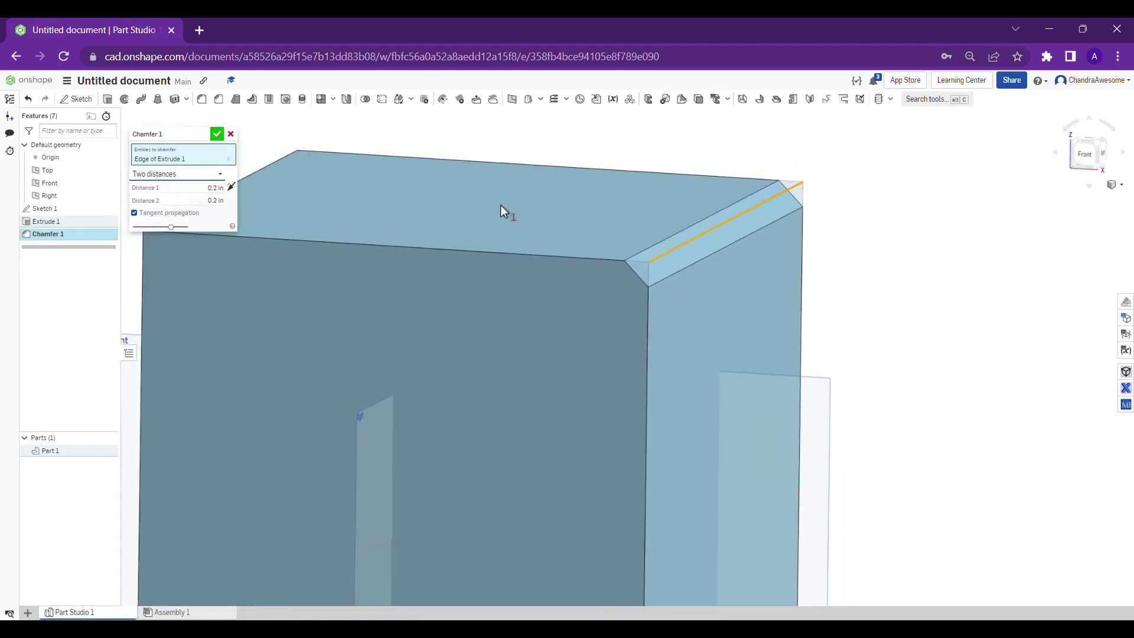
pyautogui.moveTo(501, 204); pyautogui.dragTo(617, 263, button='middle')
pyautogui.click(199, 189)
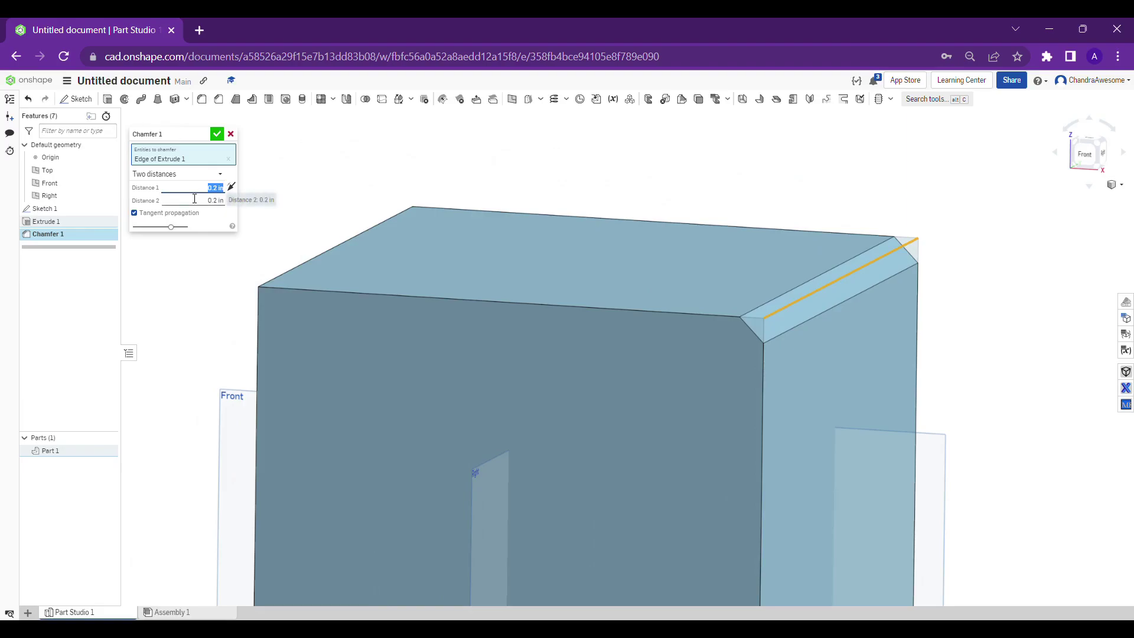
pyautogui.write('0.5')
pyautogui.press('Return')
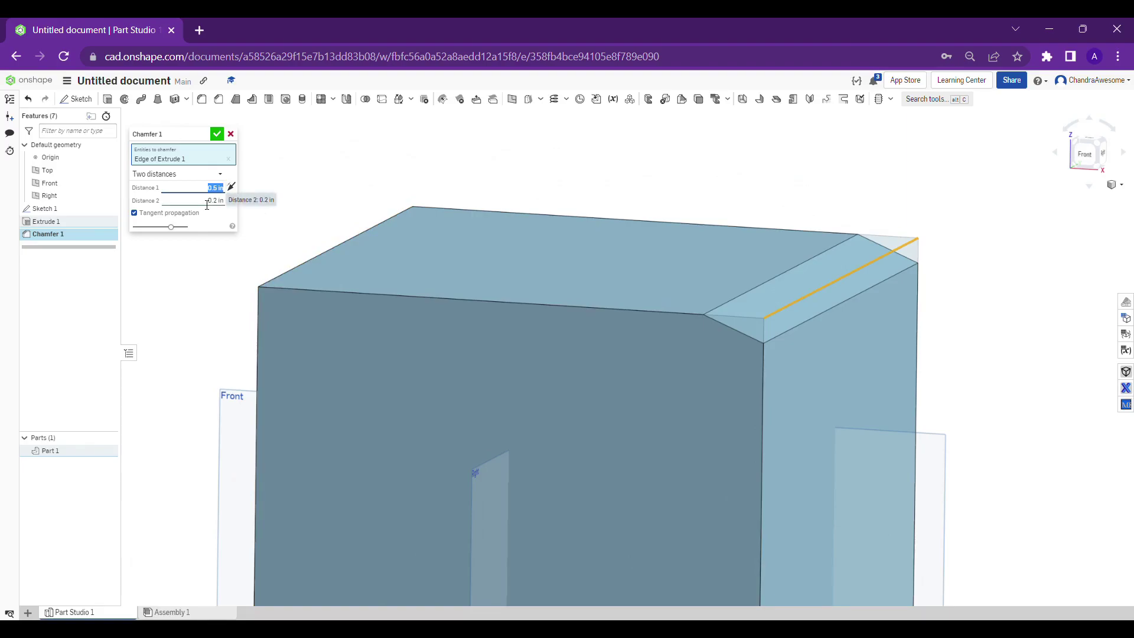
pyautogui.moveTo(502, 205); pyautogui.dragTo(899, 258, button='right')
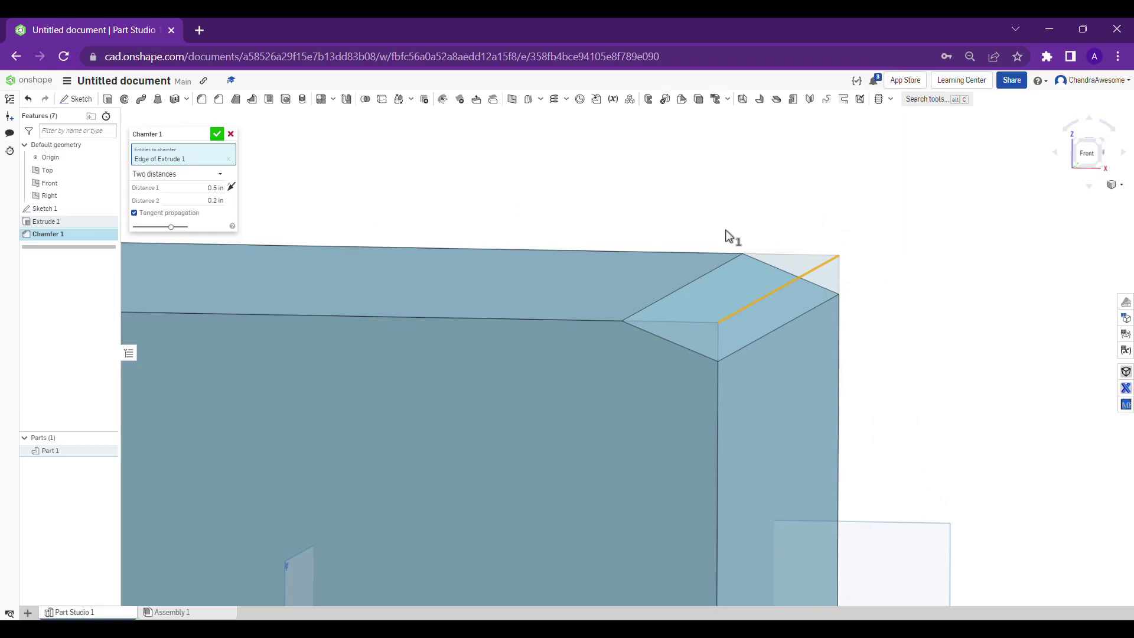
pyautogui.scroll(2, 730, 236)
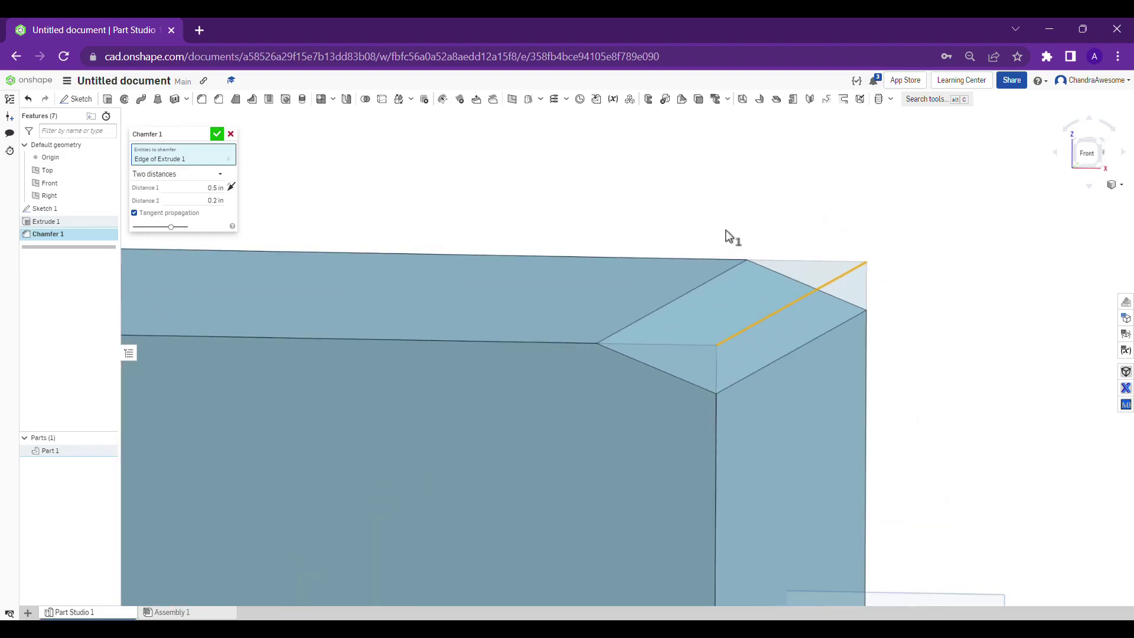
pyautogui.scroll(-2, 730, 236)
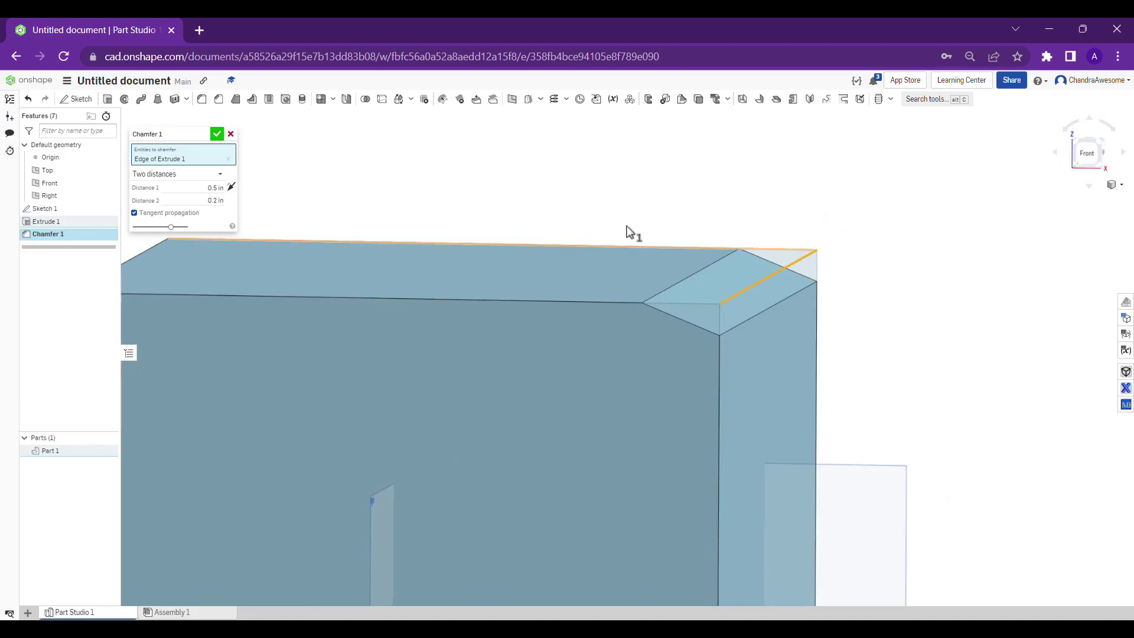
# - Set Distance 2 of the two-distance chamfer to 1 in
pyautogui.click(187, 204)
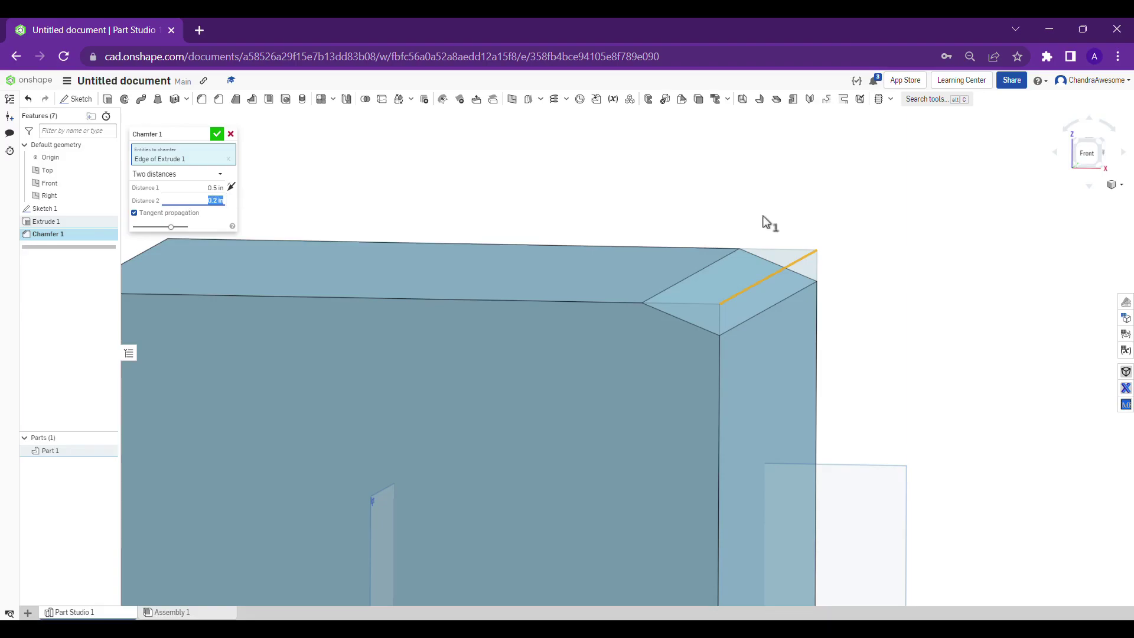
pyautogui.write('1')
pyautogui.press('Return')
pyautogui.scroll(-3, 761, 382)
pyautogui.moveTo(761, 382)
pyautogui.mouseDown(button='right')
pyautogui.moveTo(775, 373)
pyautogui.moveTo(763, 381)
pyautogui.mouseUp(button='right')
pyautogui.scroll(3, 773, 371)
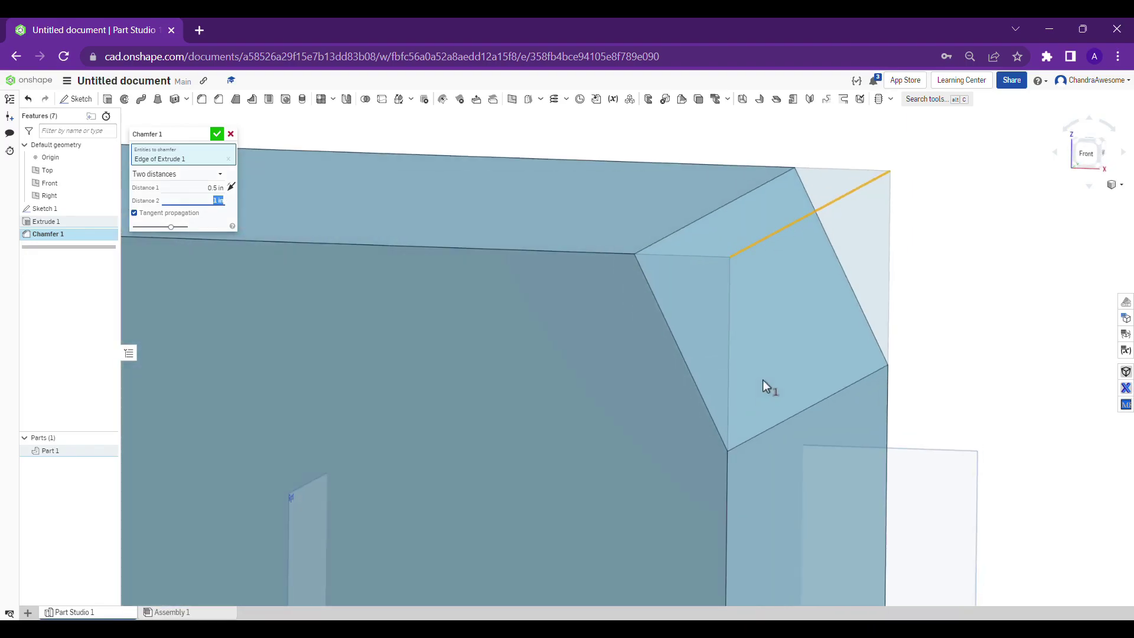
pyautogui.scroll(-2, 764, 380)
pyautogui.scroll(-1, 764, 380)
pyautogui.scroll(3, 884, 320)
pyautogui.moveTo(885, 320); pyautogui.dragTo(863, 332, button='right')
pyautogui.scroll(-5, 867, 331)
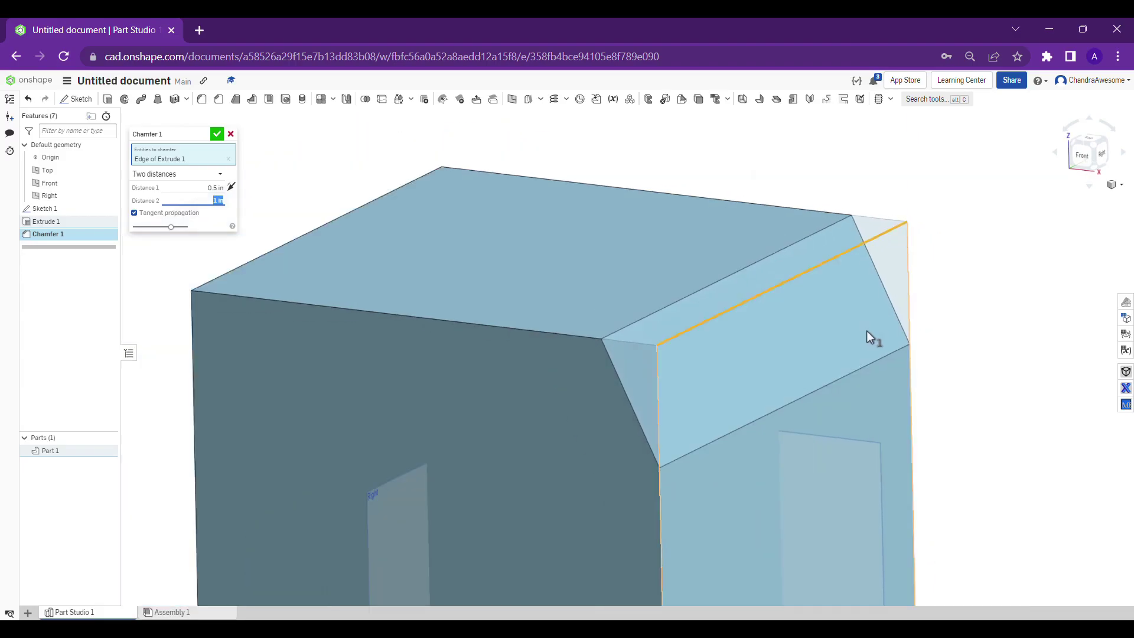
pyautogui.moveTo(891, 290); pyautogui.dragTo(865, 283, button='middle')
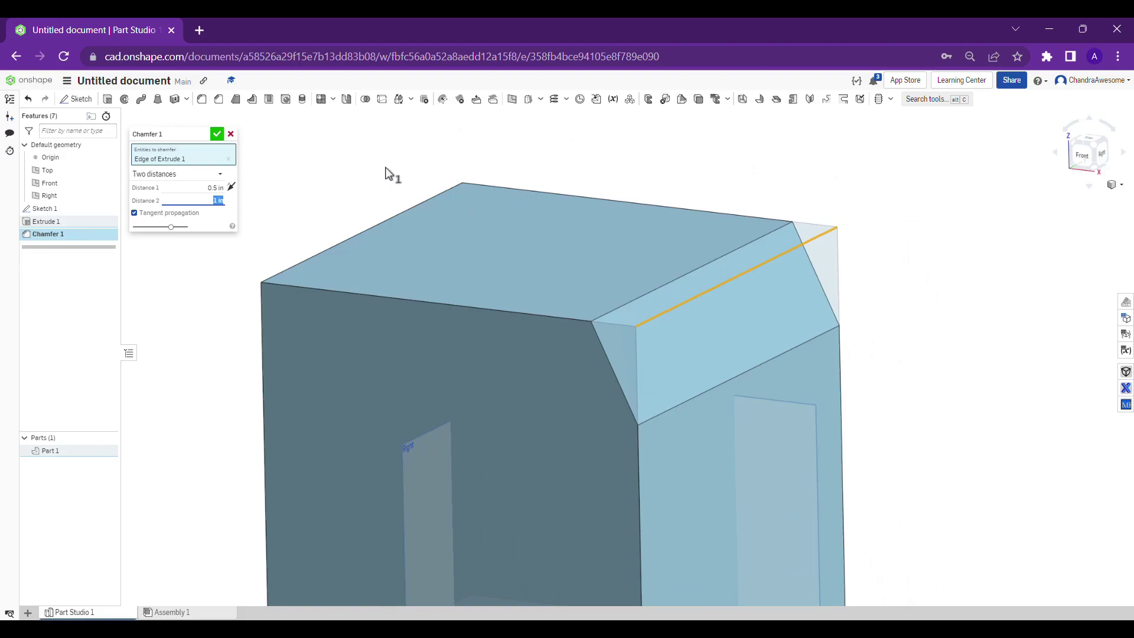
# - Change the chamfer type to Distance and angle and set the distance to 1 in
pyautogui.click(193, 175)
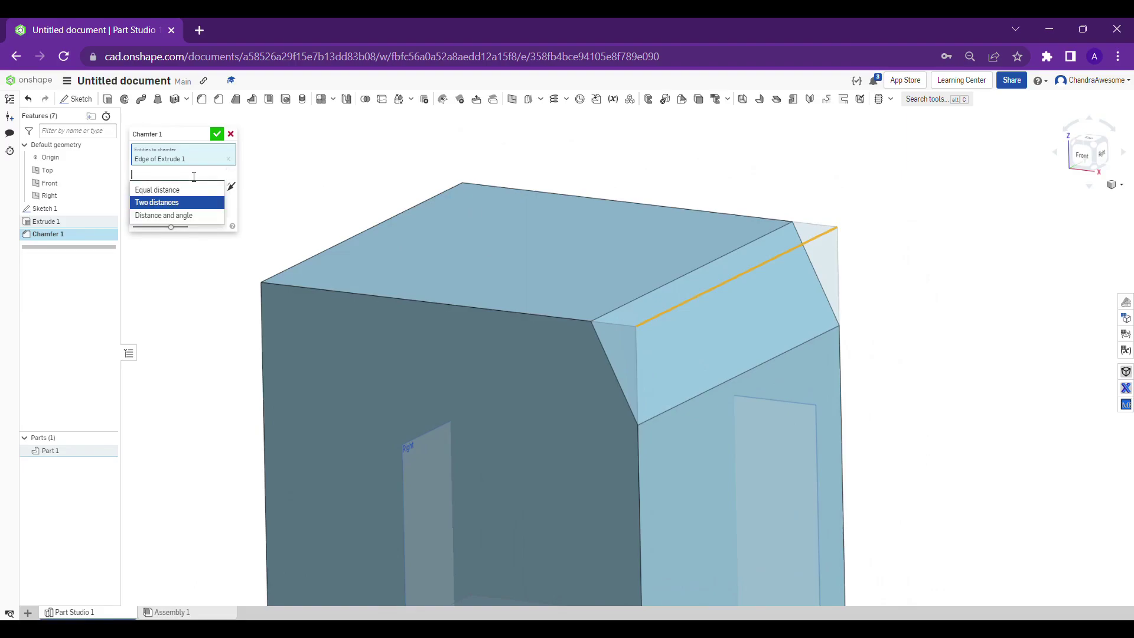
pyautogui.click(158, 216)
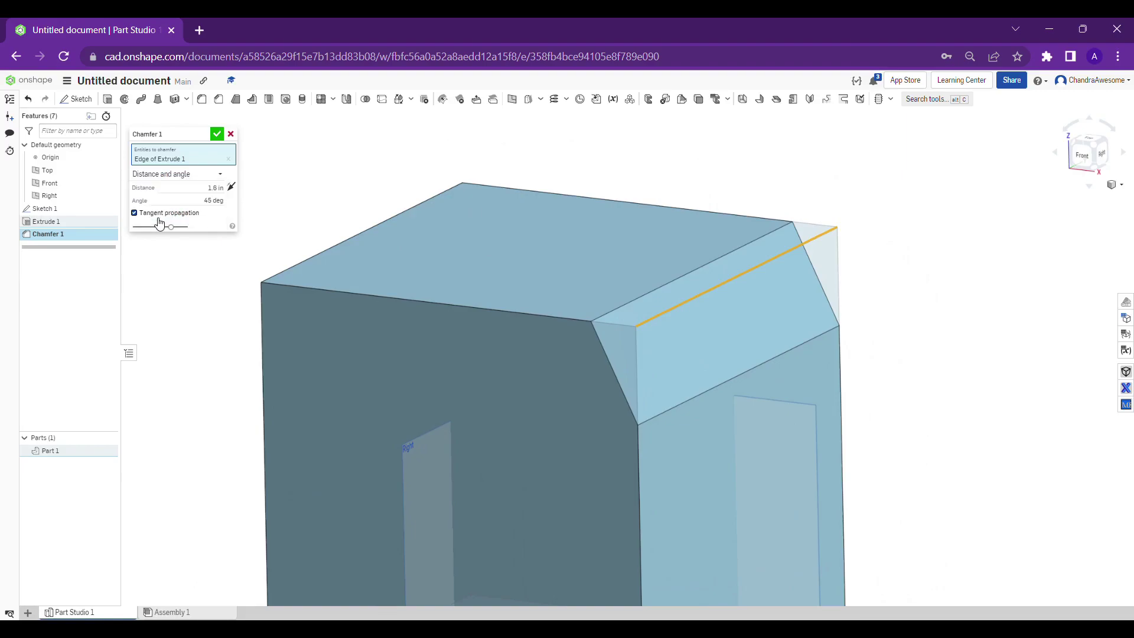
pyautogui.moveTo(715, 345); pyautogui.dragTo(732, 325, button='right')
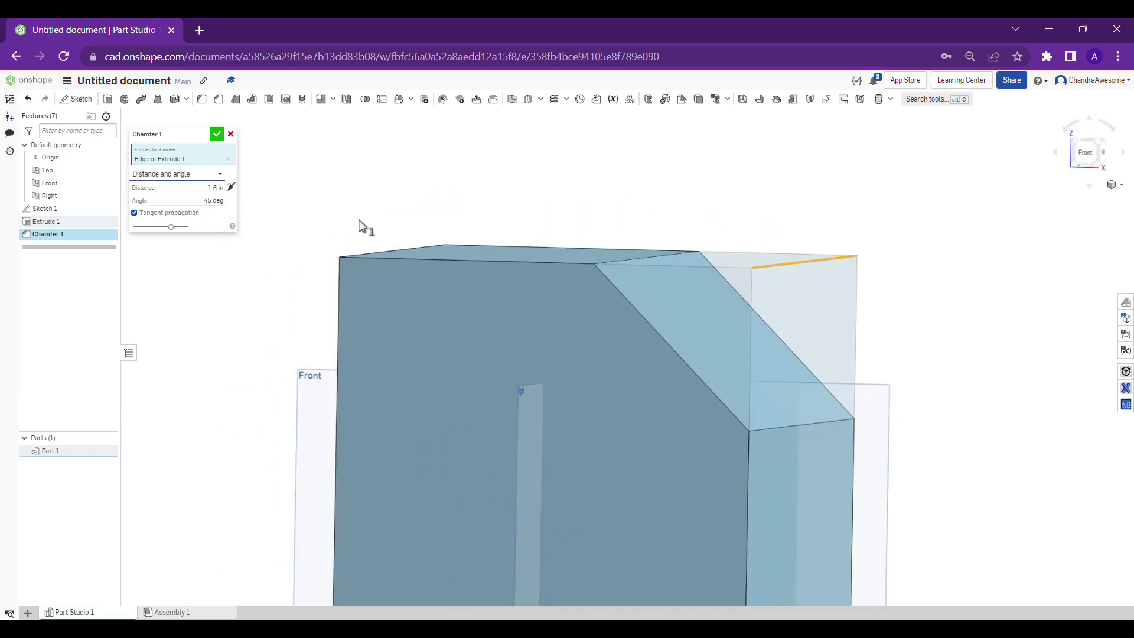
pyautogui.click(203, 192)
pyautogui.write('1')
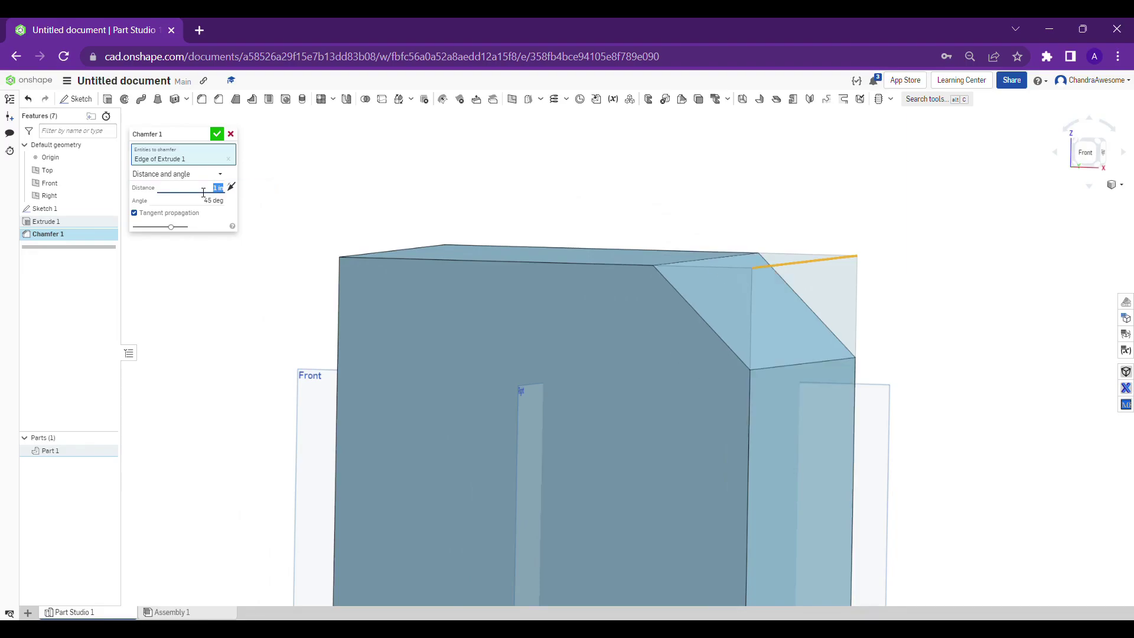
# - Set the chamfer's angle to 60 degrees and inspect the resulting slope on the cube
pyautogui.click(182, 206)
pyautogui.moveTo(456, 201)
pyautogui.mouseDown(button='right')
pyautogui.moveTo(482, 194)
pyautogui.moveTo(455, 205)
pyautogui.mouseUp(button='right')
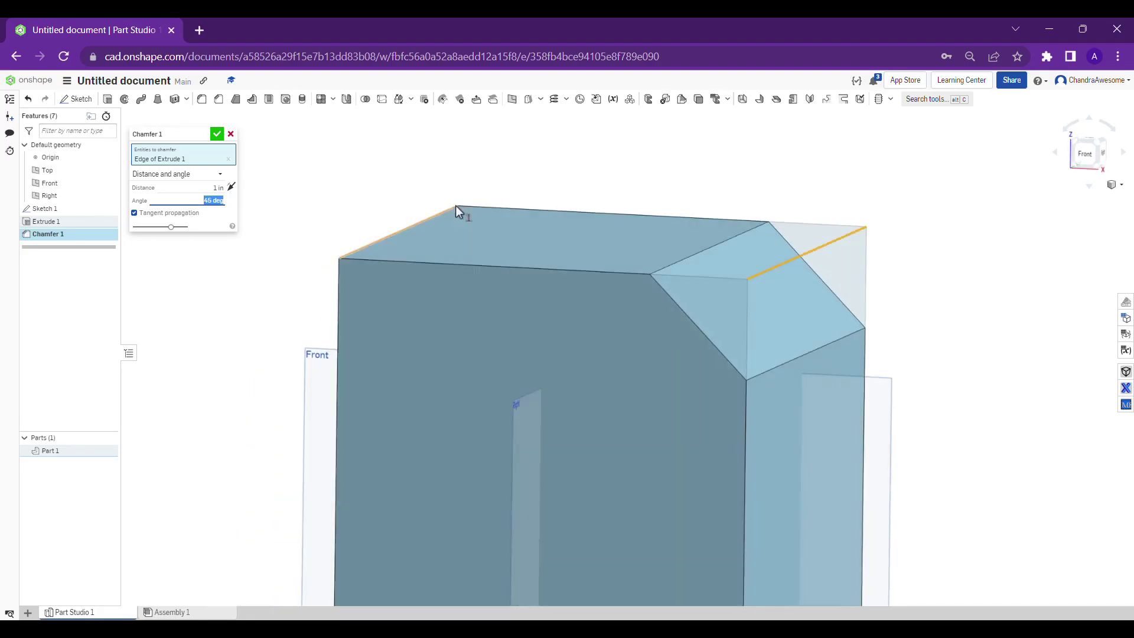
pyautogui.scroll(2, 485, 228)
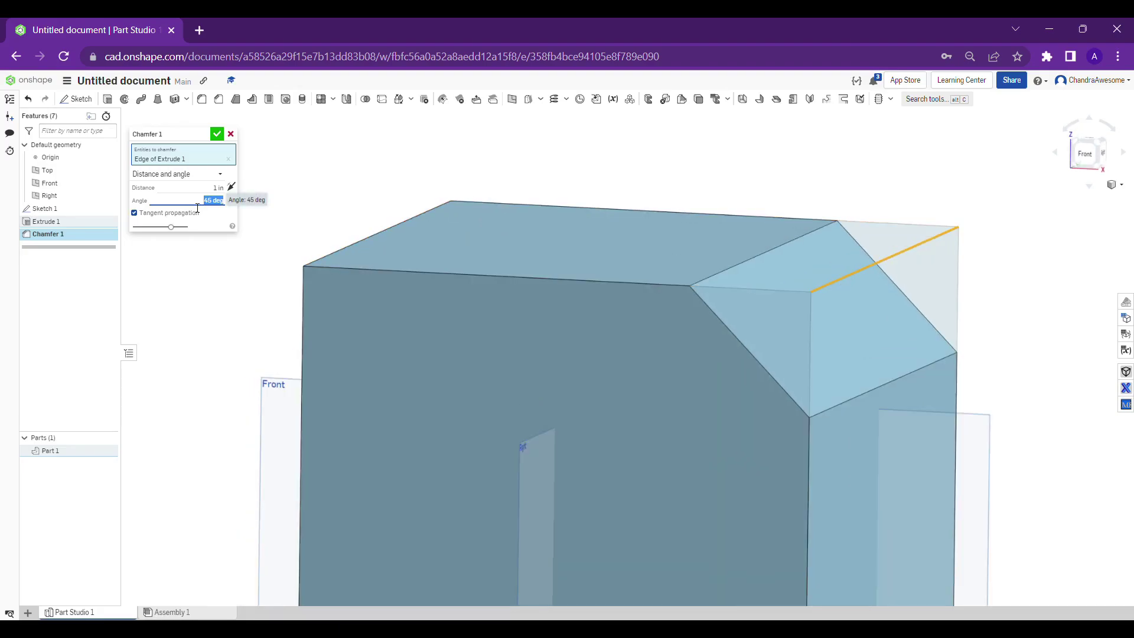
pyautogui.write('60')
pyautogui.press('Return')
pyautogui.scroll(-4, 611, 215)
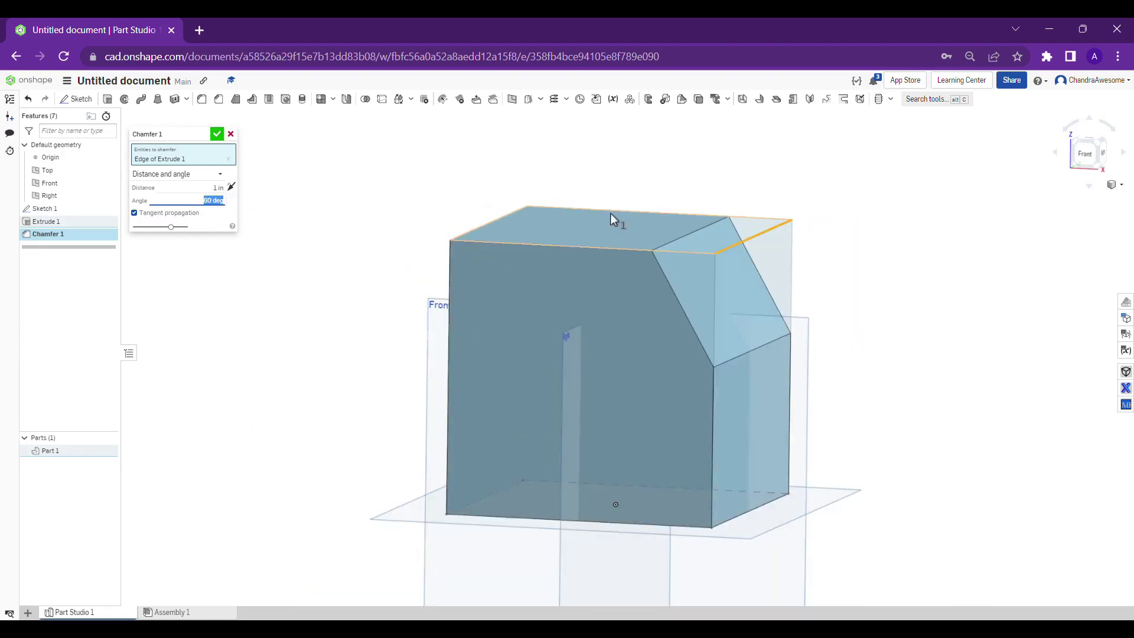
pyautogui.scroll(3, 657, 247)
pyautogui.moveTo(657, 247)
pyautogui.mouseDown(button='right')
pyautogui.moveTo(677, 238)
pyautogui.moveTo(660, 243)
pyautogui.mouseUp(button='right')
pyautogui.scroll(-2, 660, 243)
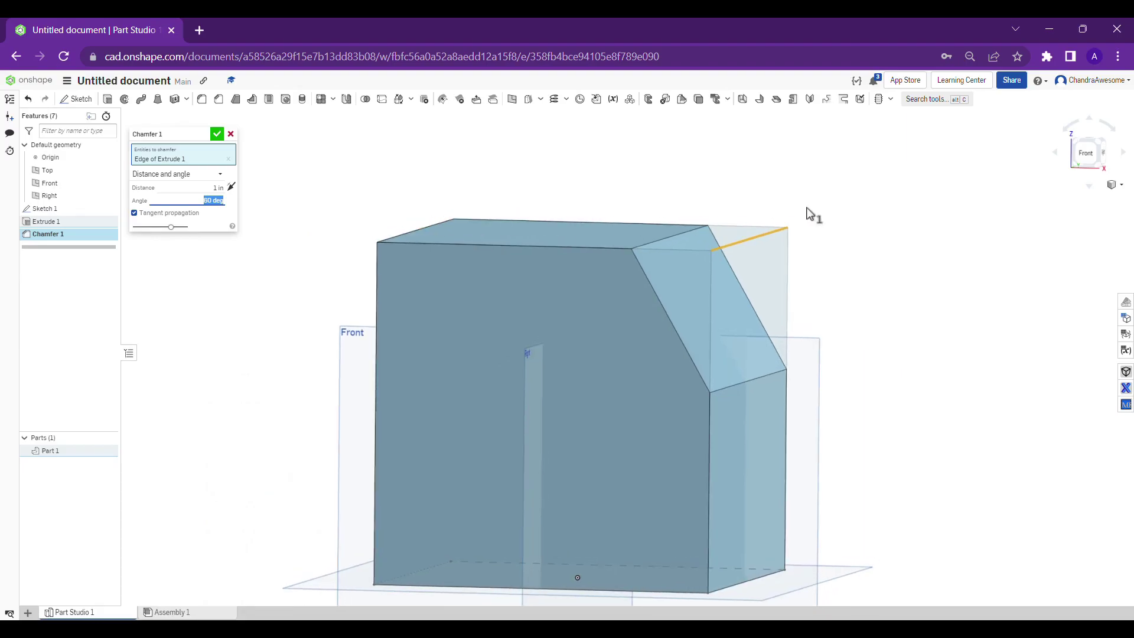
pyautogui.scroll(3, 807, 208)
pyautogui.moveTo(808, 207); pyautogui.dragTo(797, 215, button='right')
pyautogui.scroll(-3, 558, 215)
pyautogui.scroll(-2, 585, 230)
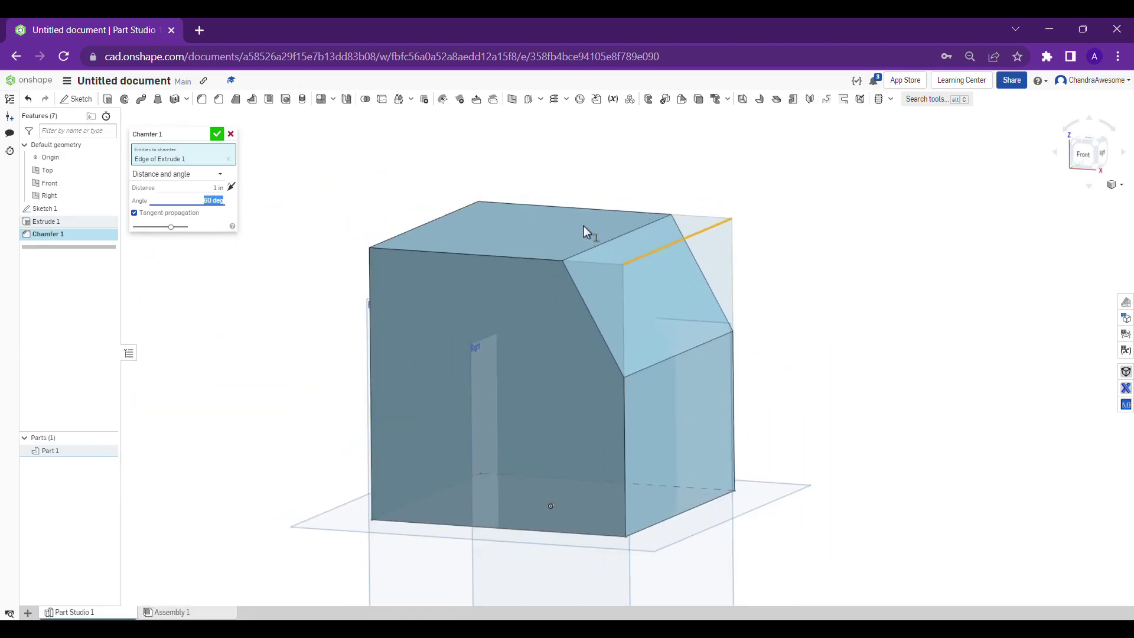
pyautogui.click(203, 176)
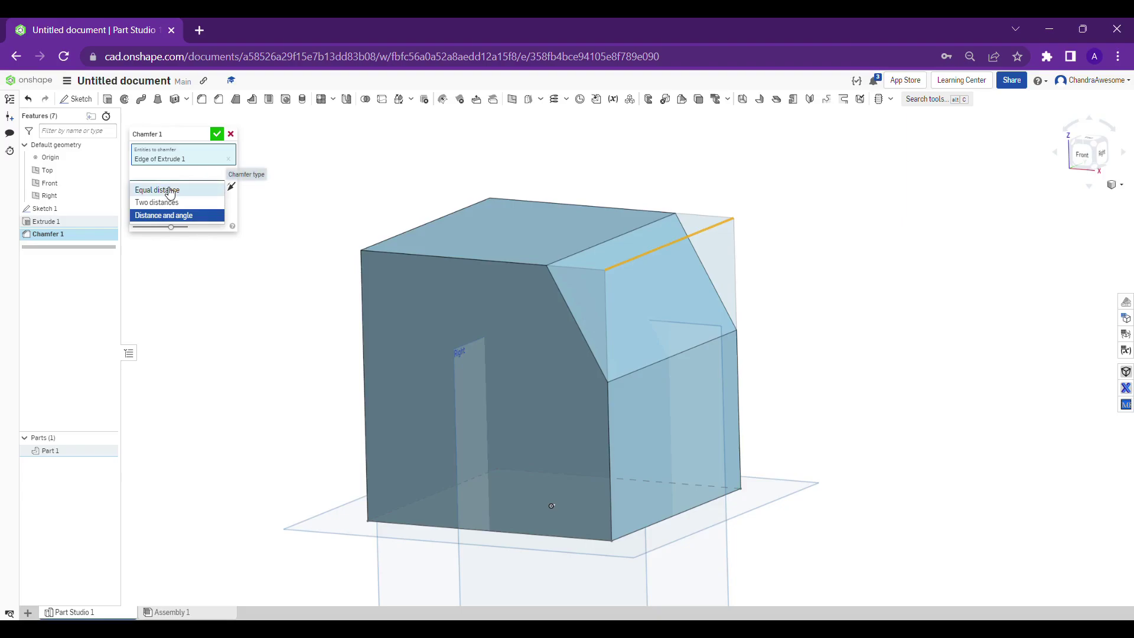
pyautogui.click(316, 198)
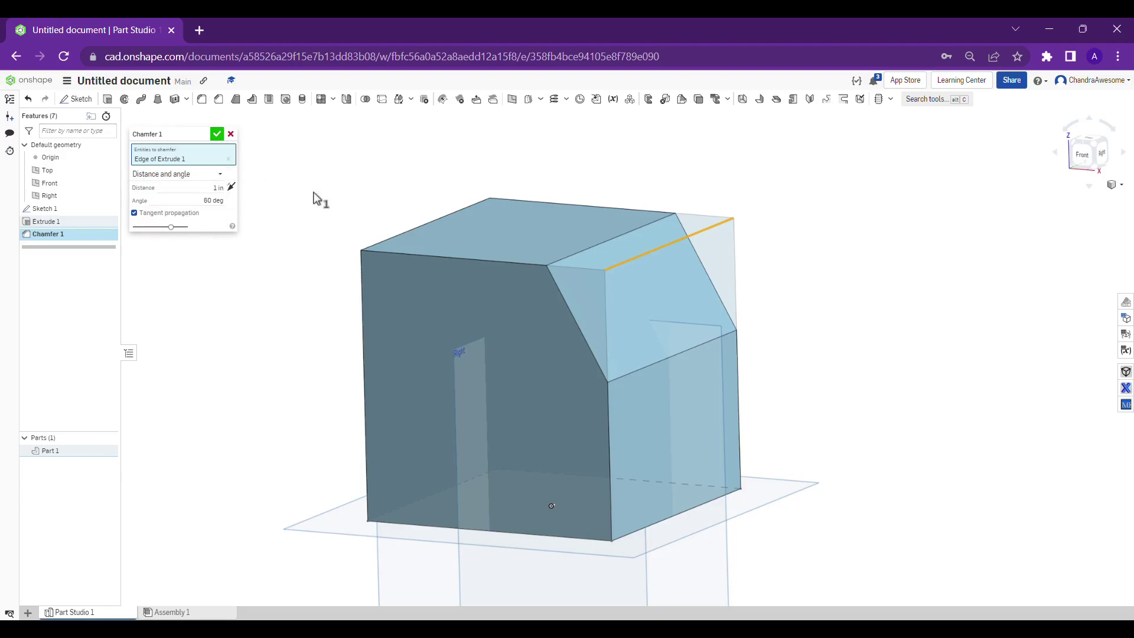
pyautogui.scroll(2, 313, 192)
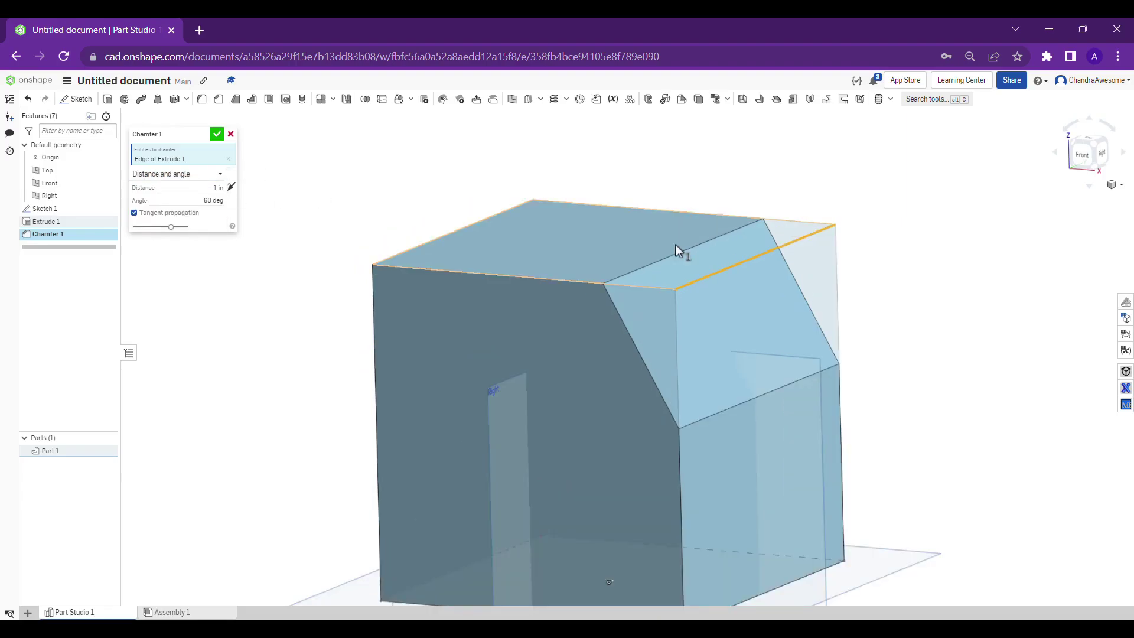
pyautogui.moveTo(676, 245)
pyautogui.mouseDown(button='right')
pyautogui.moveTo(696, 231)
pyautogui.moveTo(678, 242)
pyautogui.mouseUp(button='right')
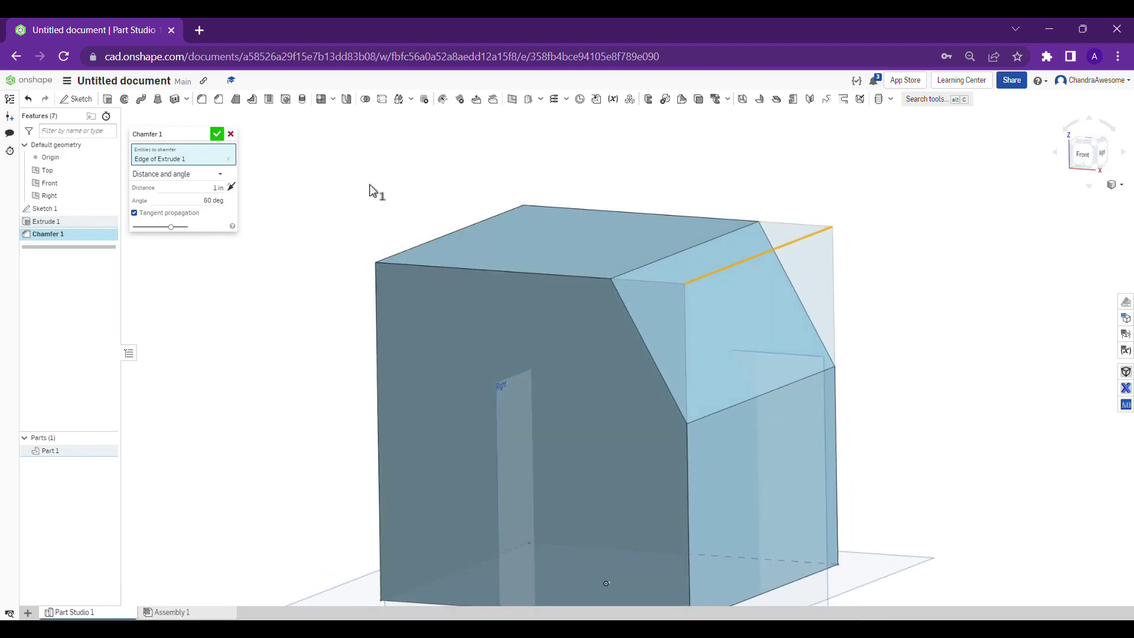
pyautogui.scroll(-2, 372, 190)
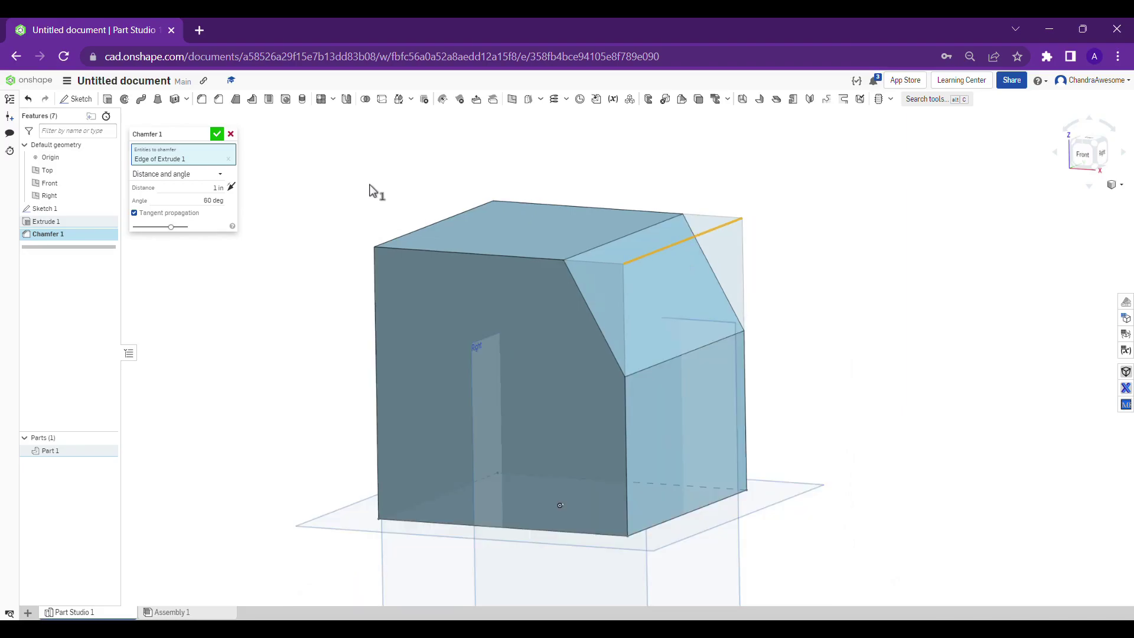